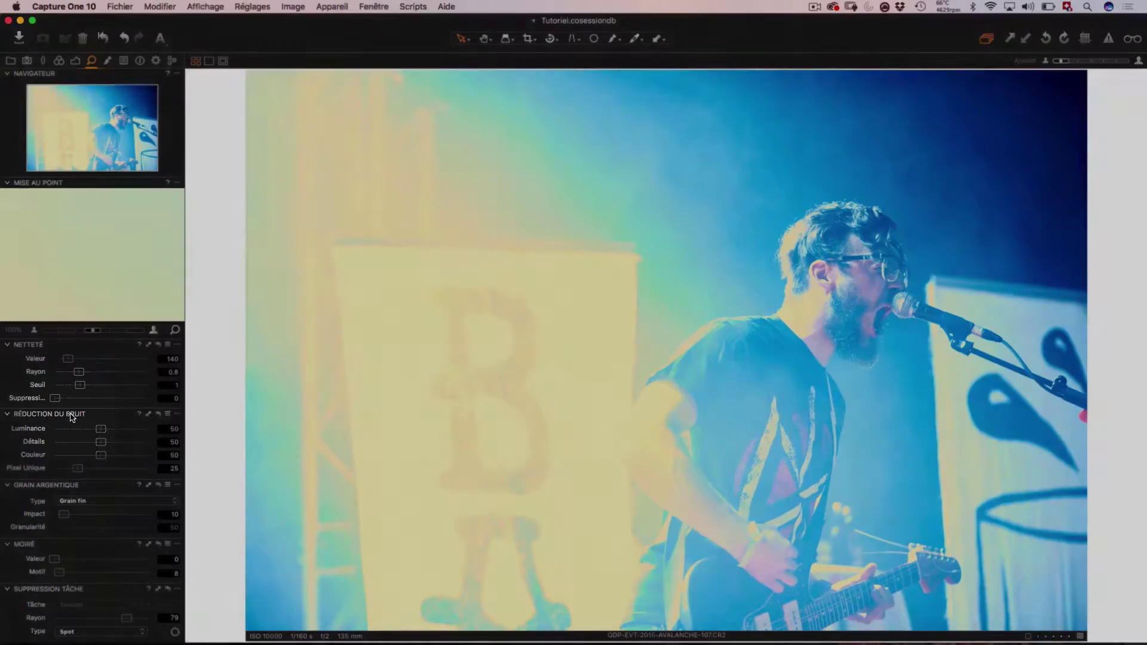
- Detach the Réduction du bruit tool as a floating panel over the photo and hide the tool sidebar
{"action": "right_click", "coordinate": [16, 418]}
{"action": "left_click", "coordinate": [66, 414]}
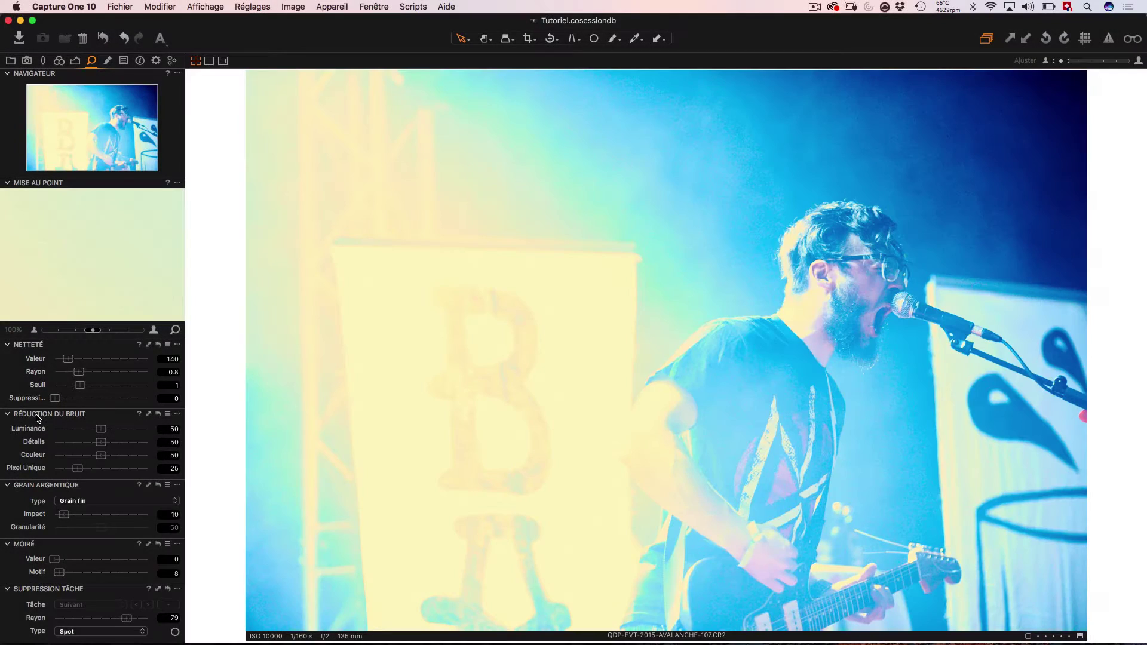
{"action": "left_click_drag", "start_coordinate": [61, 414], "coordinate": [367, 239]}
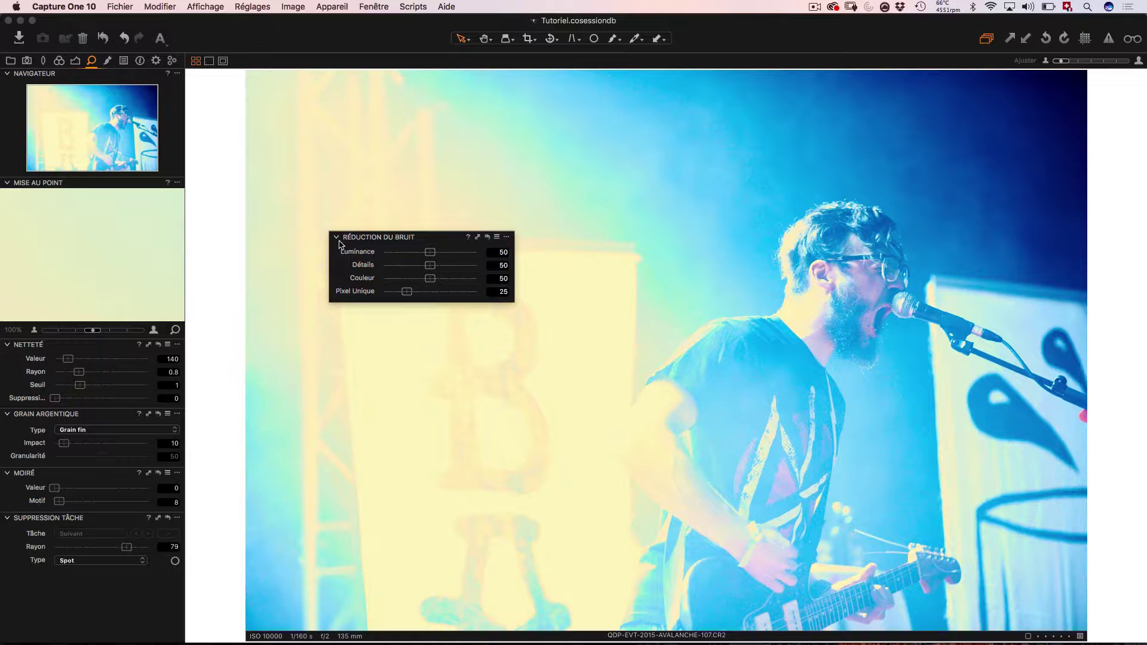
{"action": "key", "text": "super+t"}
{"action": "left_click_drag", "start_coordinate": [433, 238], "coordinate": [276, 156]}
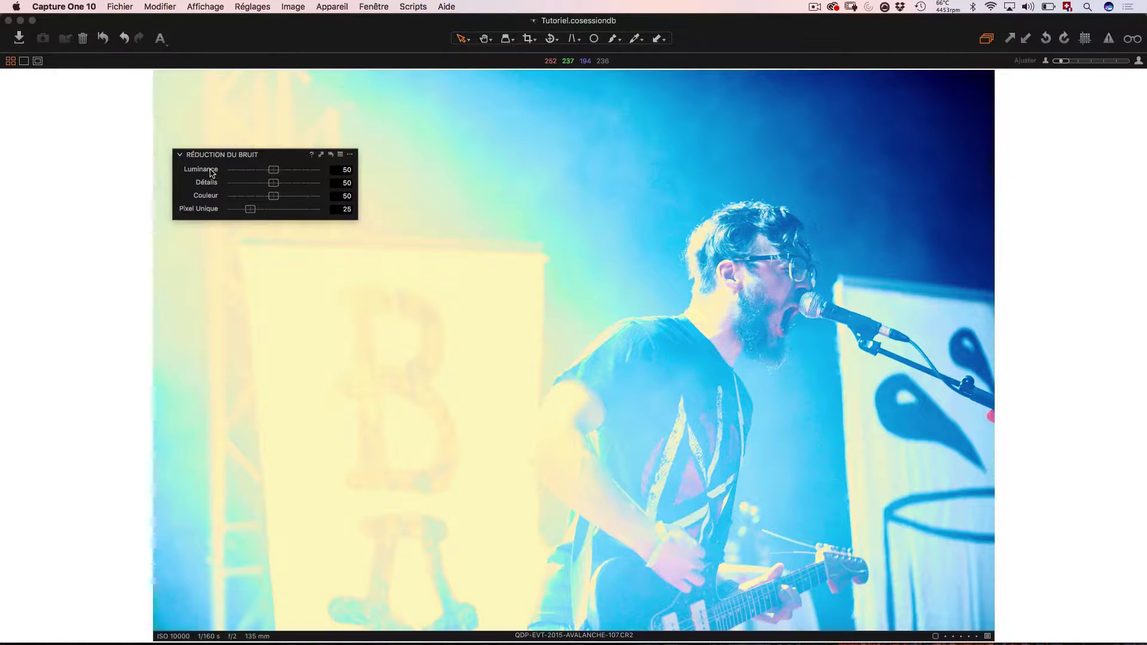
- Zoom in to 200% on the singer's mouth and microphone and place the floating Réduction du bruit panel beside the microphone
{"action": "left_click", "coordinate": [337, 171]}
{"action": "left_click", "coordinate": [342, 184]}
{"action": "left_click", "coordinate": [339, 170]}
{"action": "double_click", "coordinate": [352, 169]}
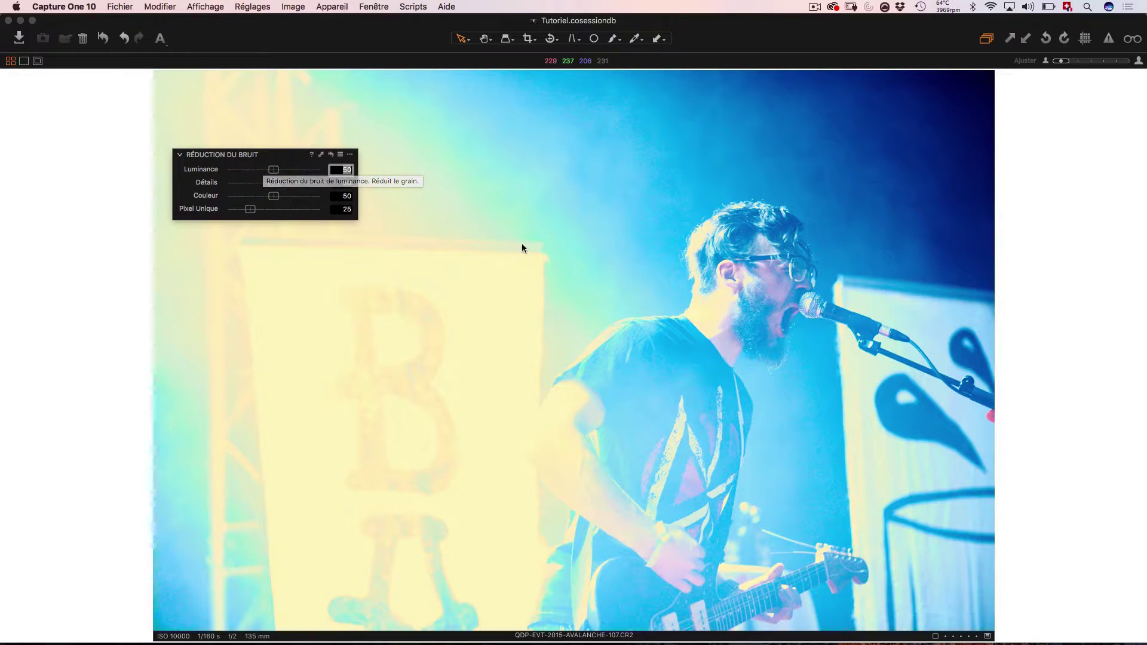
{"action": "double_click", "coordinate": [854, 322]}
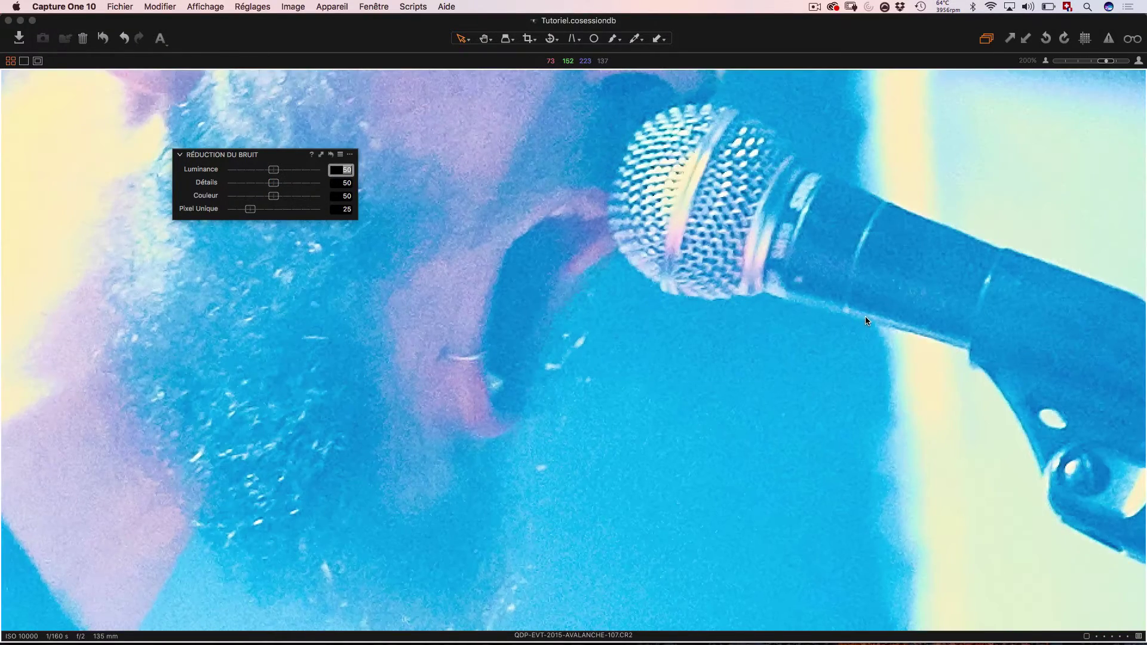
{"action": "left_click_drag", "start_coordinate": [317, 155], "coordinate": [599, 120]}
- Try Luminance noise reduction at 0, restore its default, and raise it to 77
{"action": "left_click_drag", "start_coordinate": [527, 146], "coordinate": [478, 148]}
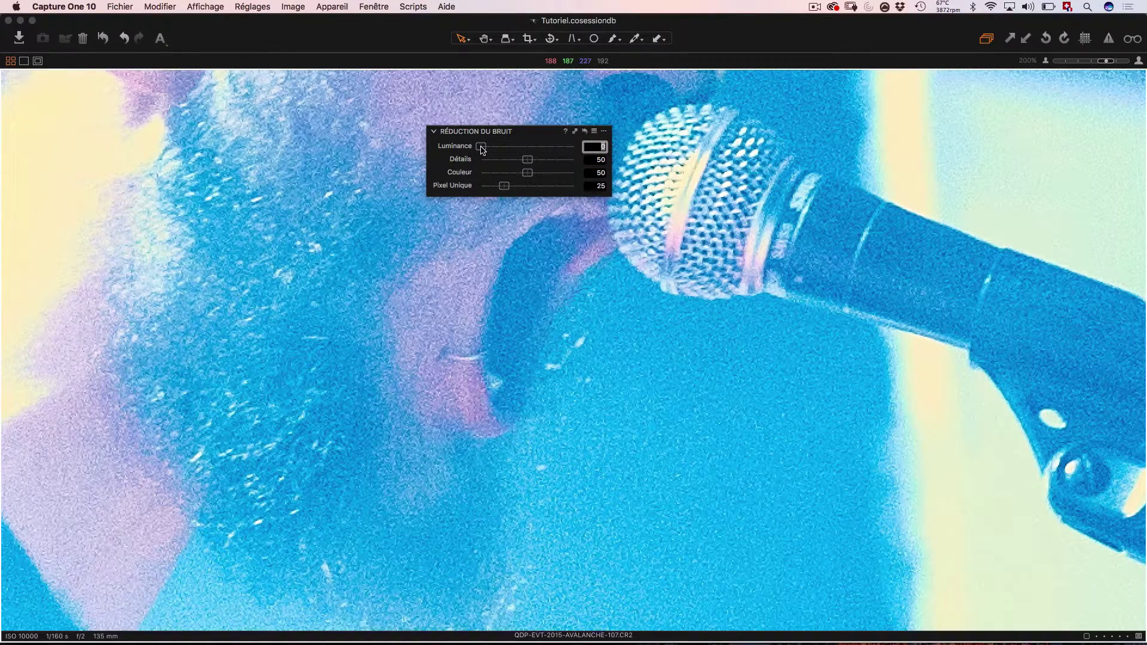
{"action": "double_click", "coordinate": [482, 147]}
{"action": "left_click_drag", "start_coordinate": [531, 149], "coordinate": [556, 150]}
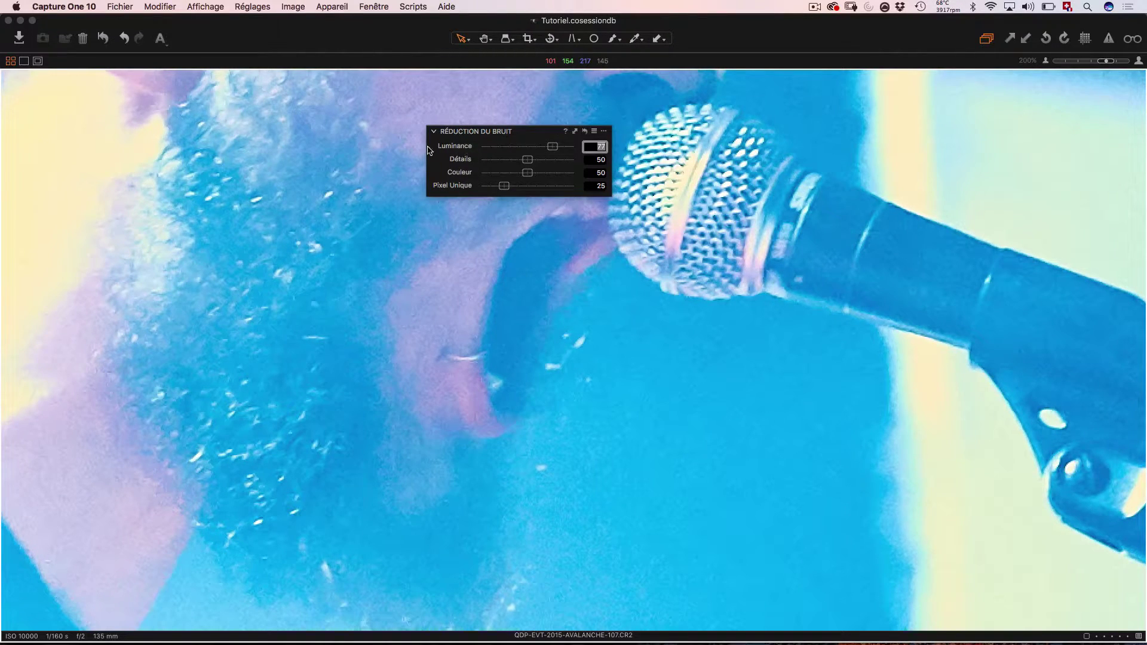
{"action": "left_click_drag", "start_coordinate": [515, 136], "coordinate": [435, 129]}
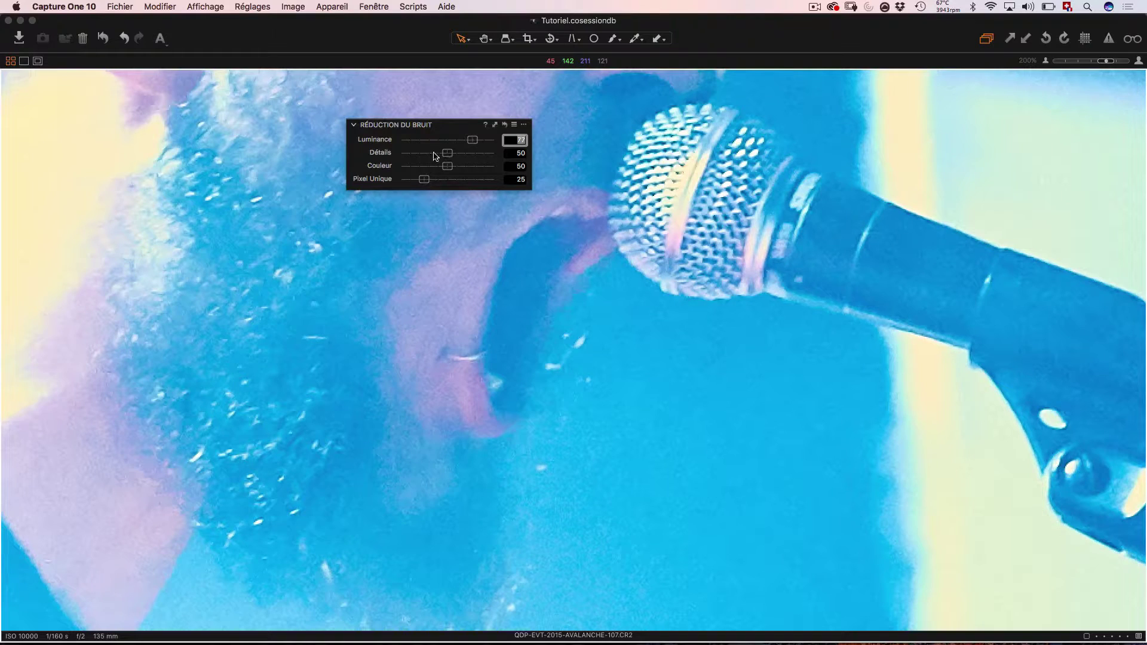
- Try a much higher Détails value, restore its default, and set it to 55
{"action": "left_click_drag", "start_coordinate": [449, 158], "coordinate": [496, 156]}
{"action": "double_click", "coordinate": [492, 155]}
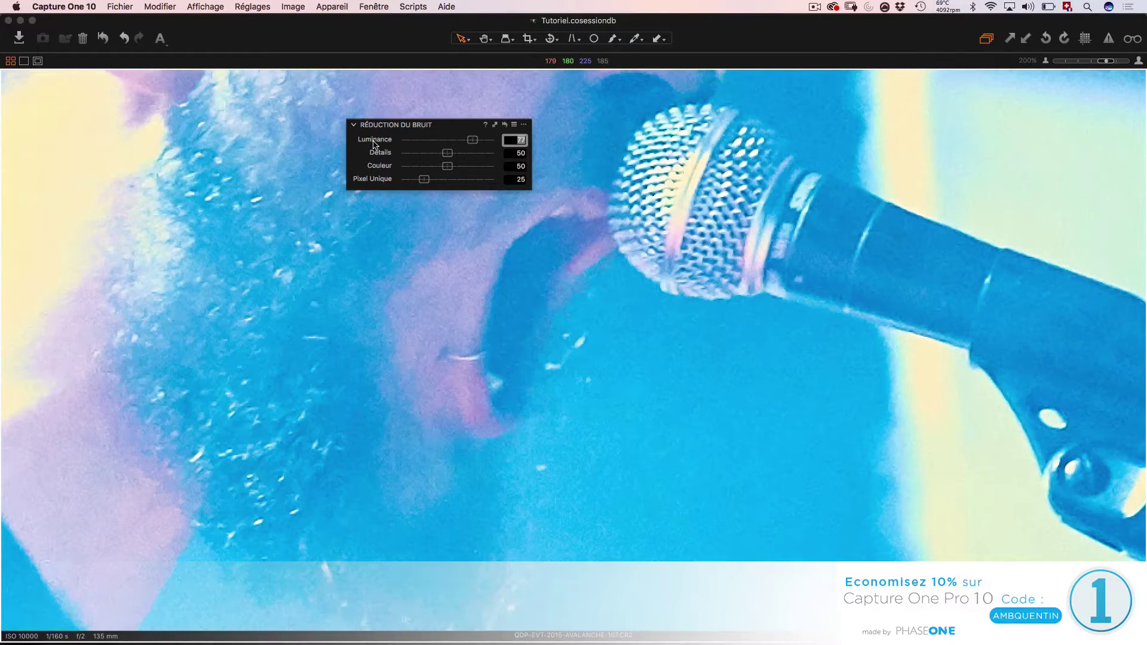
{"action": "left_click_drag", "start_coordinate": [449, 157], "coordinate": [455, 158]}
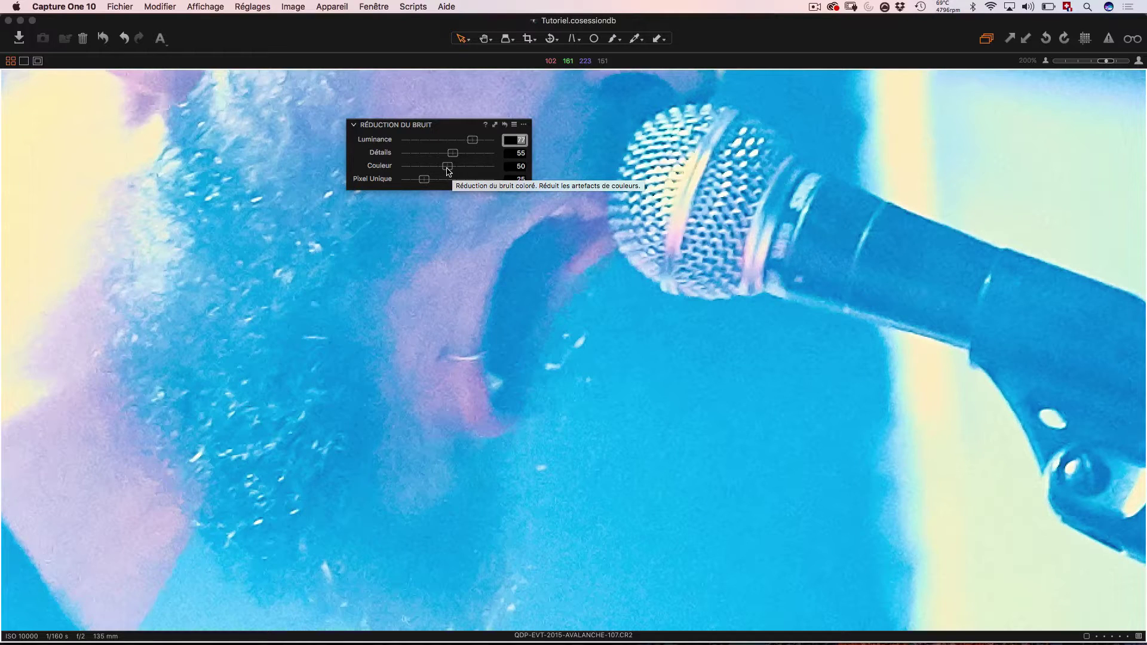
- Try Couleur noise reduction at 0 to compare the colour noise, and restore its default of 50
{"action": "left_click_drag", "start_coordinate": [448, 171], "coordinate": [345, 162]}
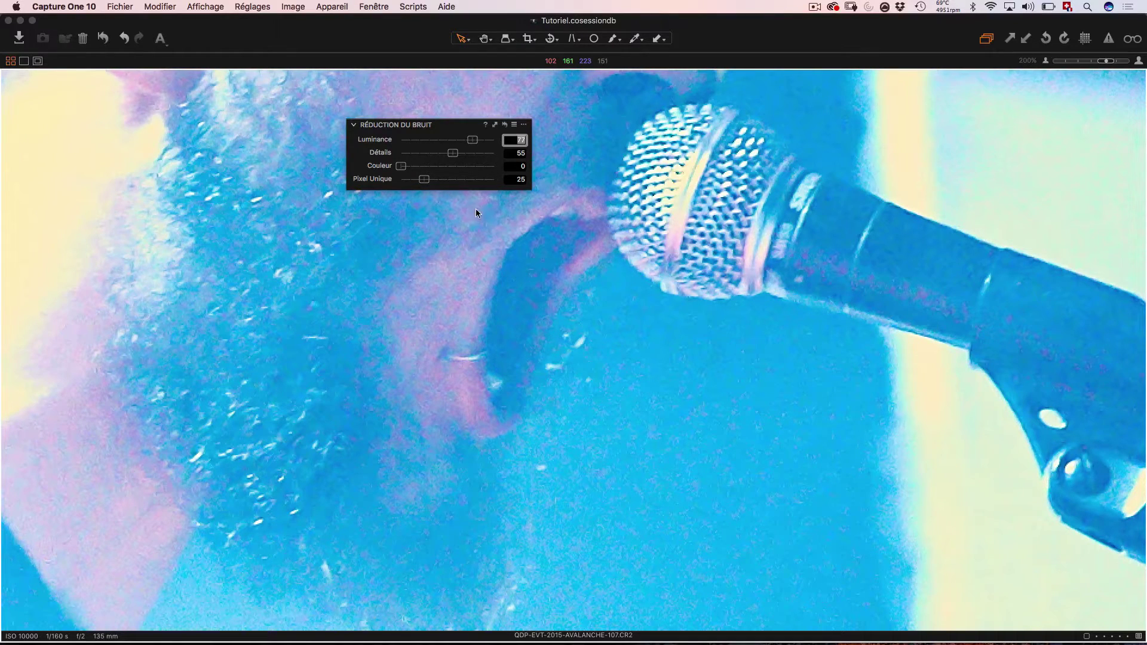
{"action": "left_click_drag", "start_coordinate": [447, 124], "coordinate": [479, 82]}
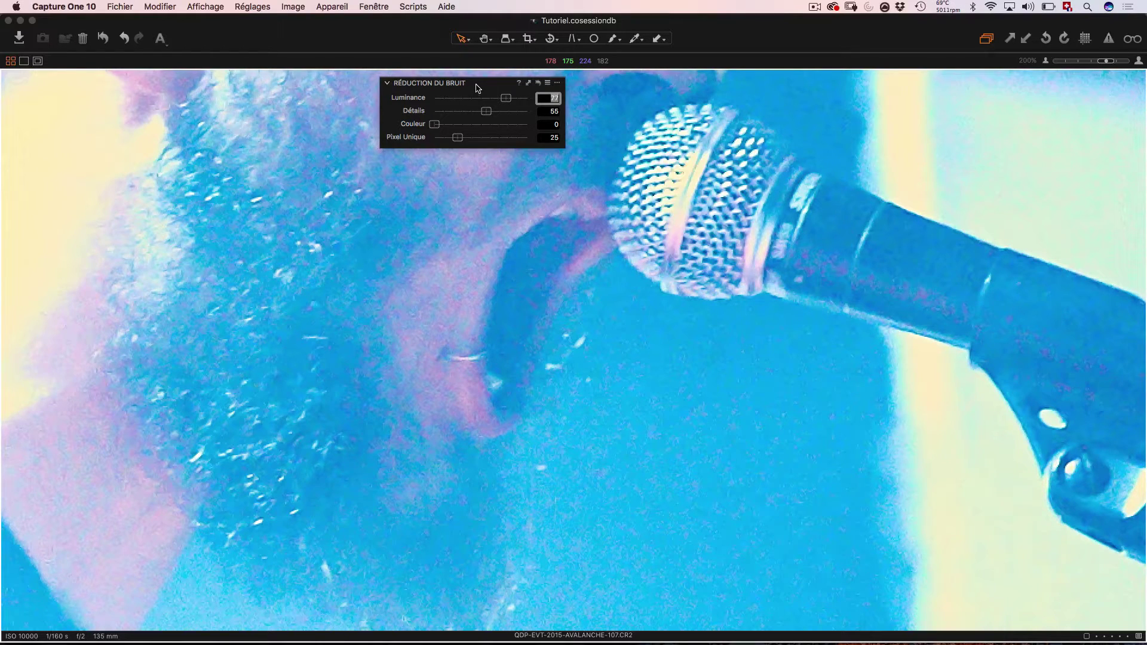
{"action": "left_click_drag", "start_coordinate": [478, 88], "coordinate": [473, 115]}
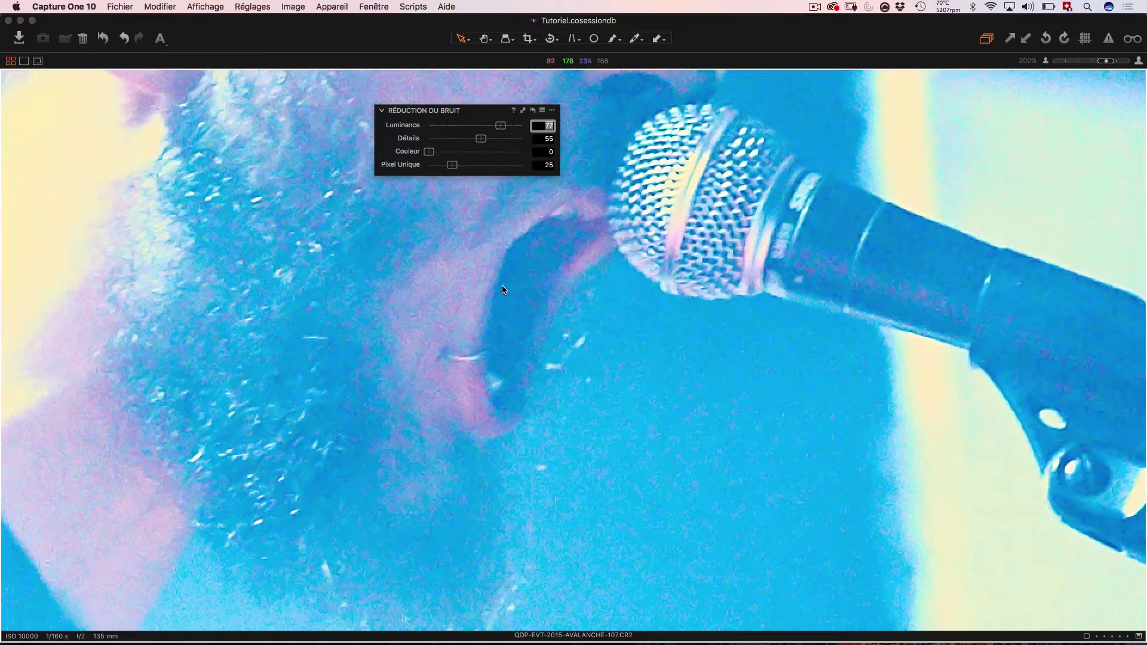
{"action": "double_click", "coordinate": [428, 152]}
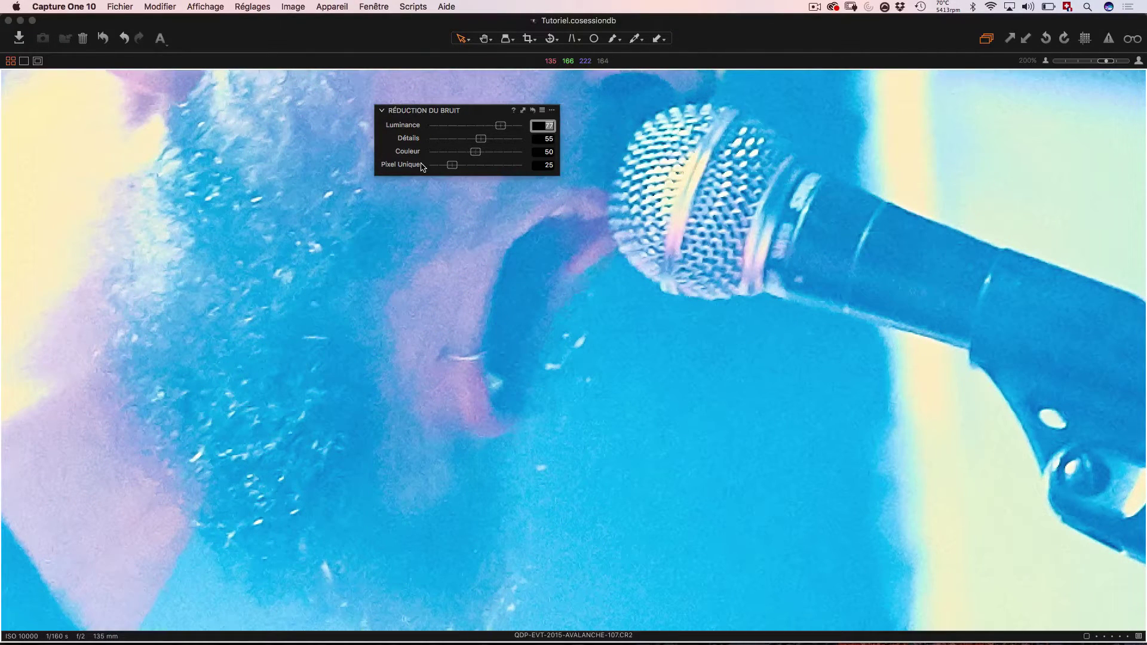
- Try a higher Couleur value and reset all Réduction du bruit settings to their defaults
{"action": "left_click_drag", "start_coordinate": [477, 154], "coordinate": [493, 154]}
{"action": "left_click_drag", "start_coordinate": [478, 154], "coordinate": [493, 152]}
{"action": "left_click_drag", "start_coordinate": [491, 153], "coordinate": [489, 153]}
{"action": "left_click", "coordinate": [534, 112]}
{"action": "left_click", "coordinate": [542, 110]}
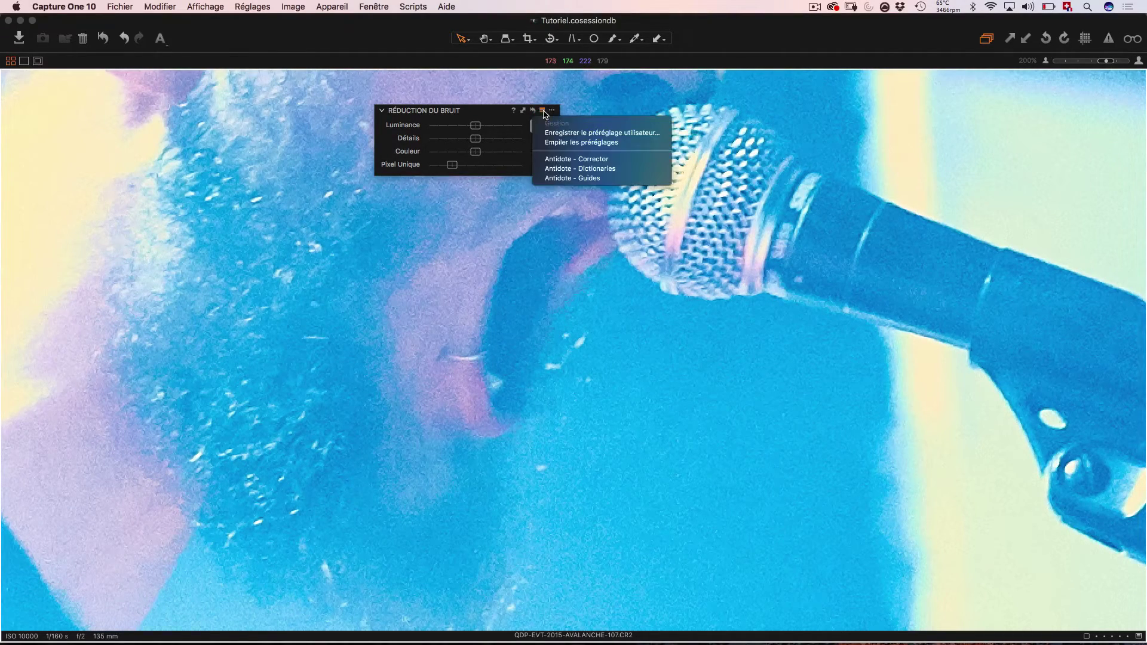
{"action": "left_click", "coordinate": [556, 132]}
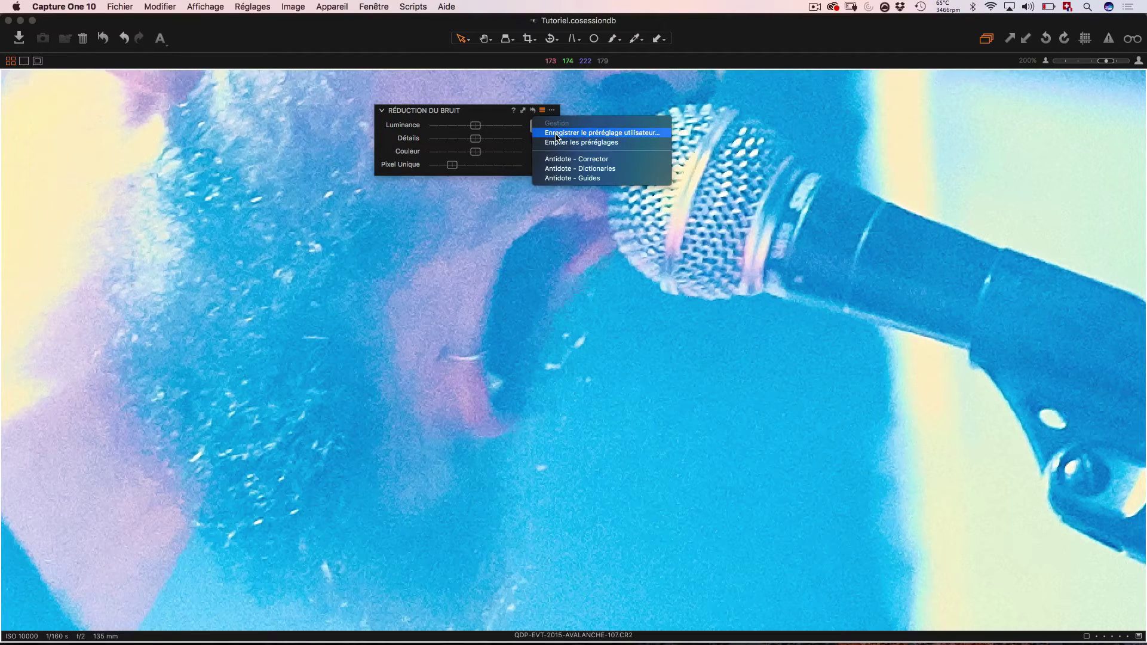
{"action": "left_click", "coordinate": [492, 117]}
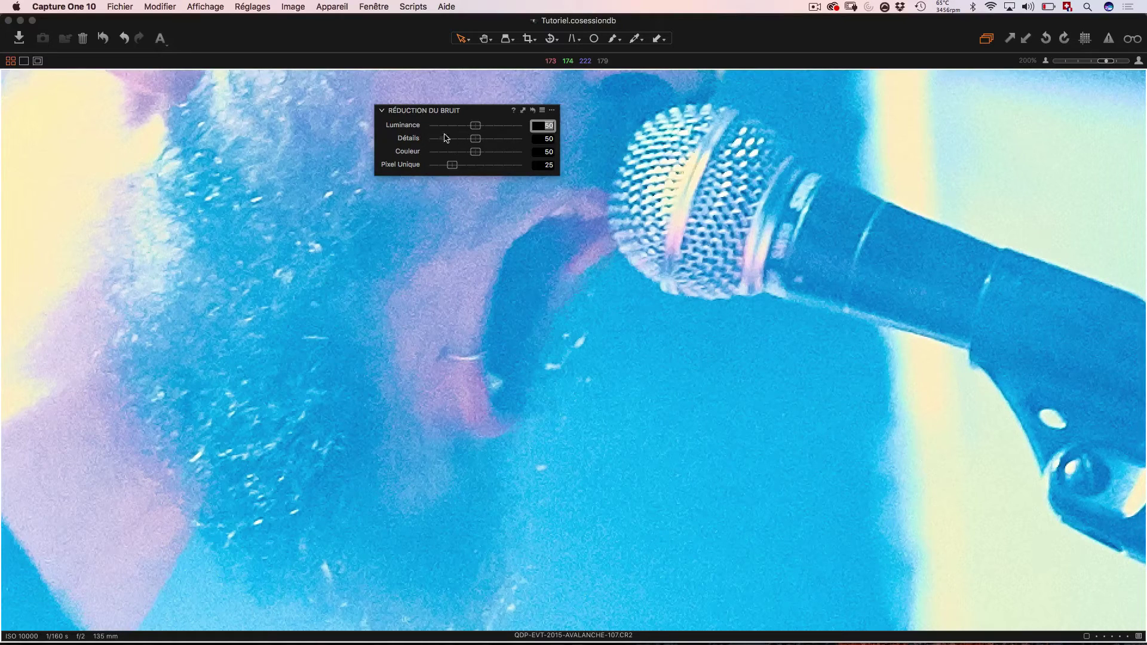
- Set the Luminance noise reduction to 100
{"action": "type", "text": "100"}
{"action": "key", "text": "Return"}
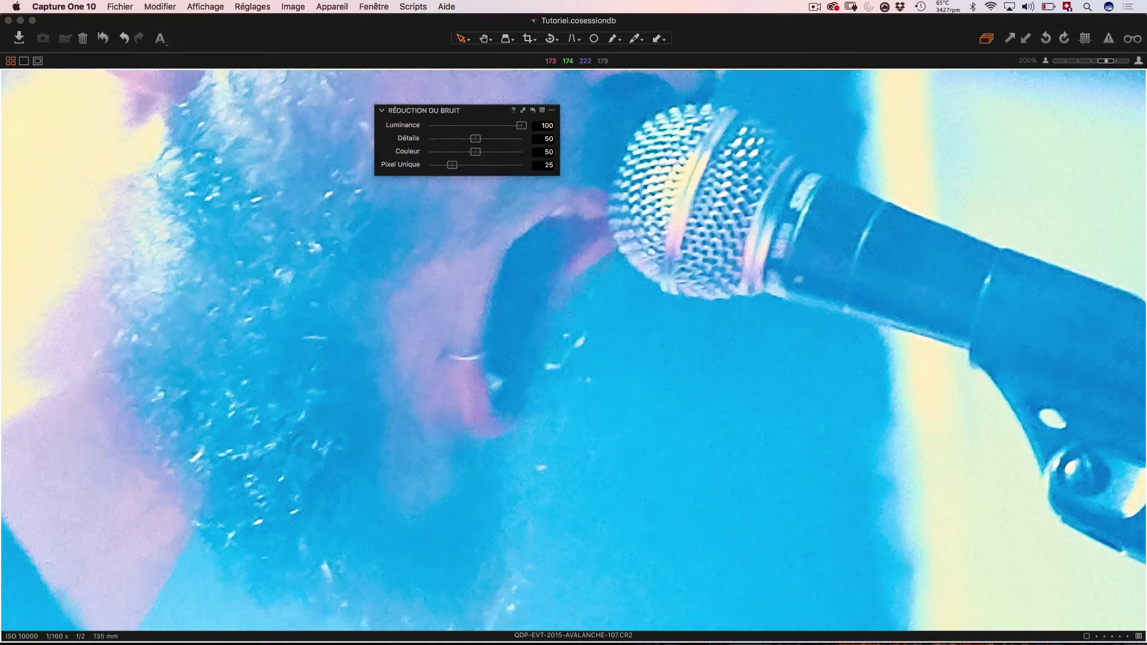